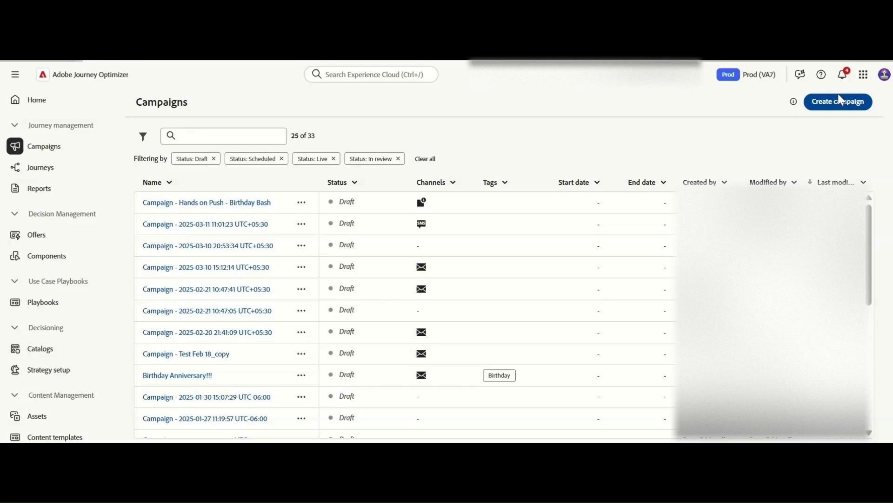
# Step: Create a Scheduled - Marketing campaign and name it "Holiday Promotion March 2025"
pyautogui.click(833, 105)
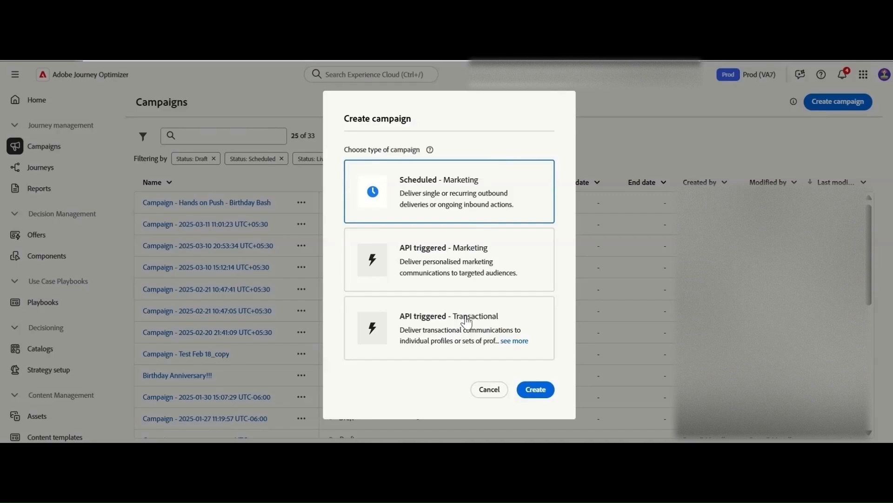
pyautogui.click(541, 394)
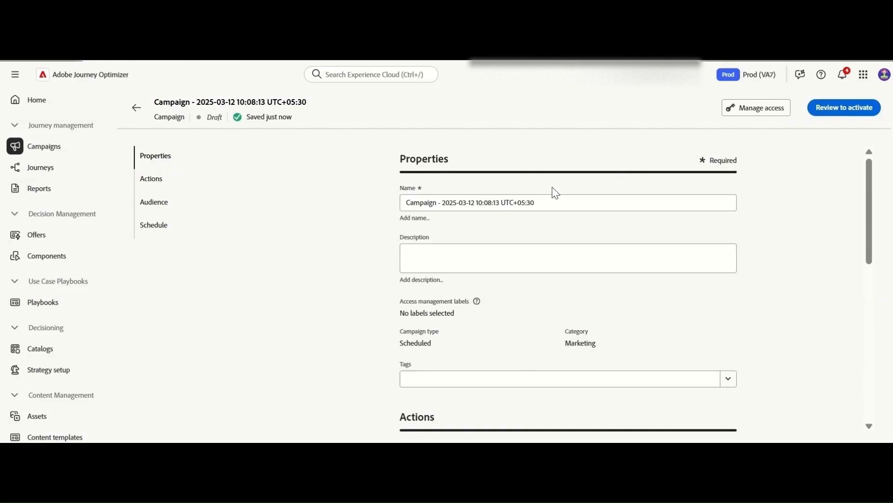
pyautogui.moveTo(545, 201); pyautogui.dragTo(250, 214)
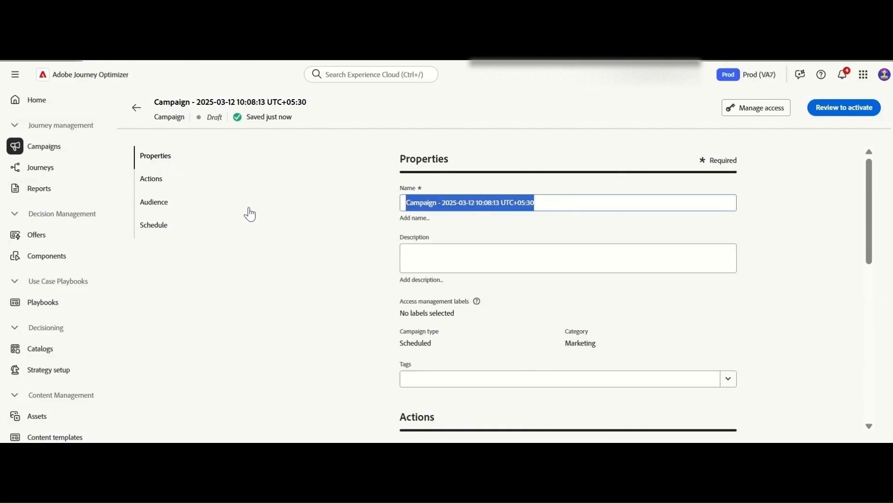
pyautogui.write('Holiday Promotion March 2025')
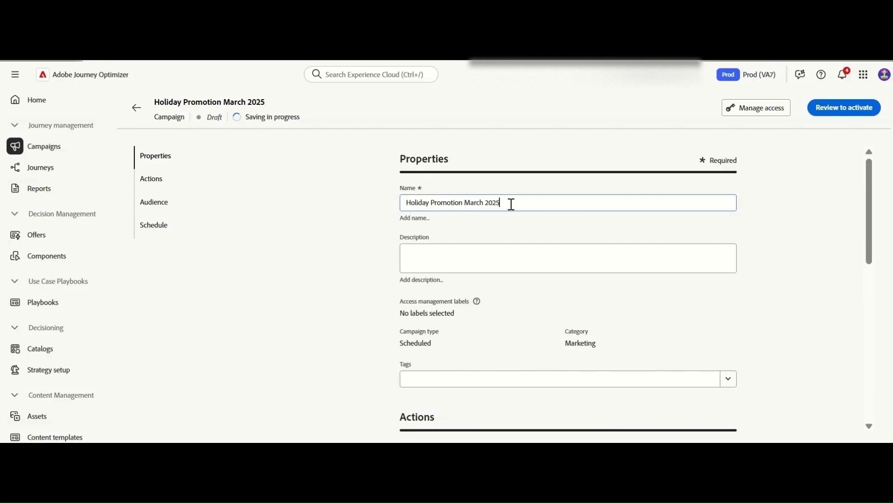
# Step: Enter the campaign description "Running 20% offers for email audiences"
pyautogui.click(457, 253)
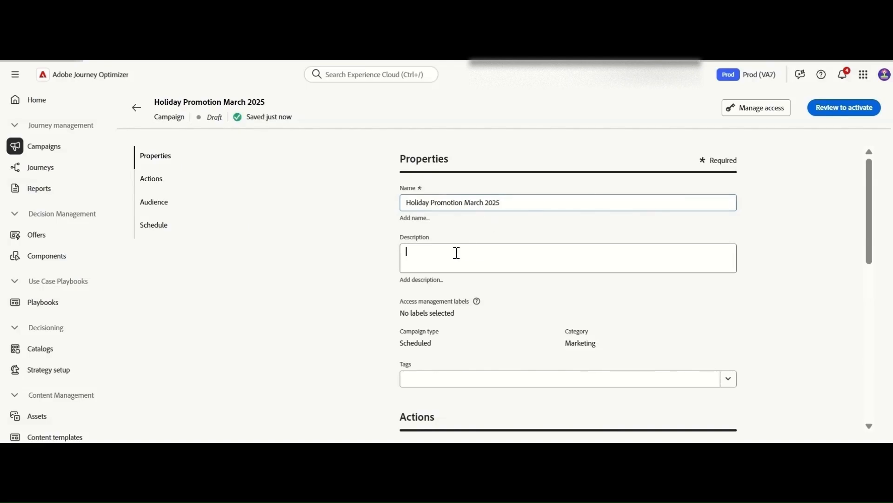
pyautogui.write('Ru')
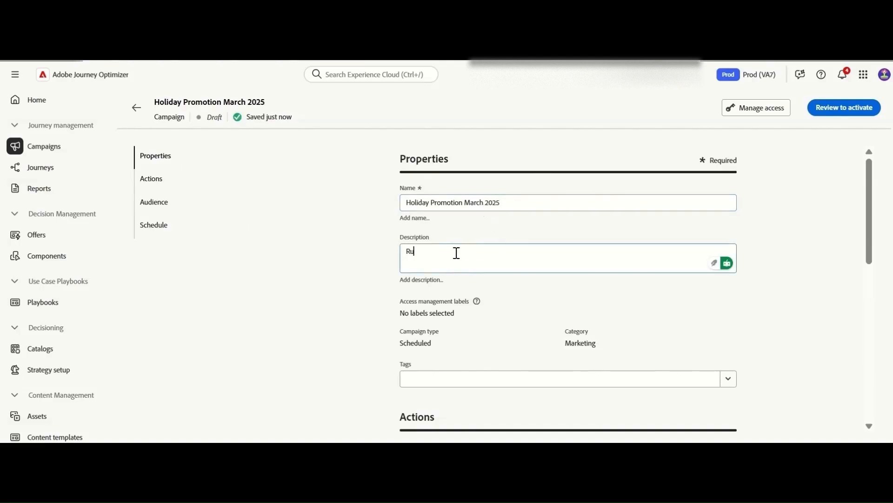
pyautogui.write('nning 20% offers for email audiences')
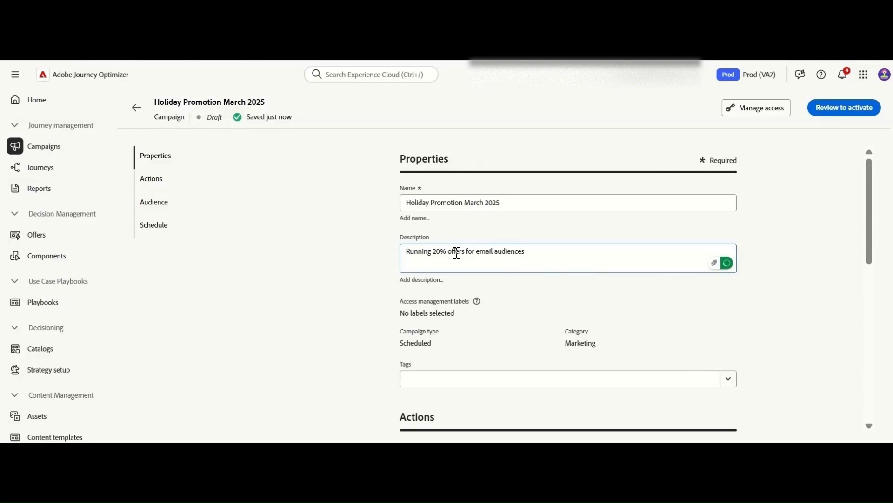
# Step: Add an Email action to the campaign and name it "Holiday promotion"
pyautogui.moveTo(873, 229); pyautogui.dragTo(874, 276)
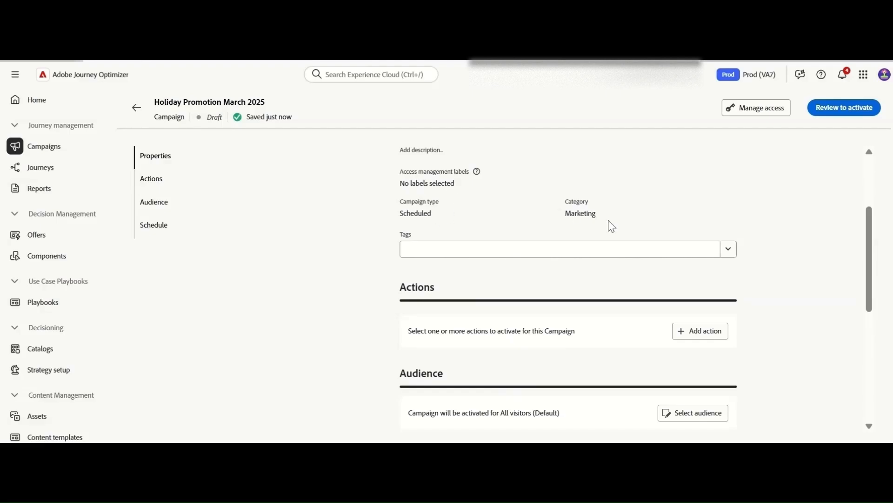
pyautogui.moveTo(865, 279); pyautogui.dragTo(874, 328)
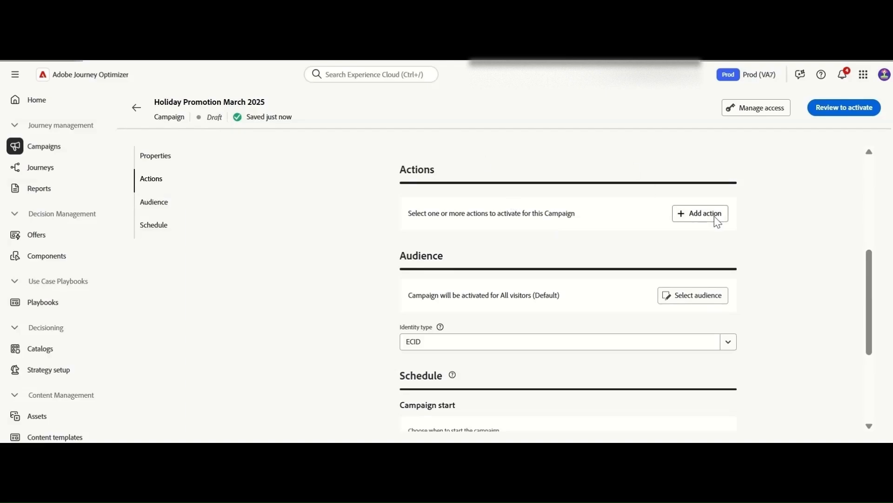
pyautogui.click(695, 218)
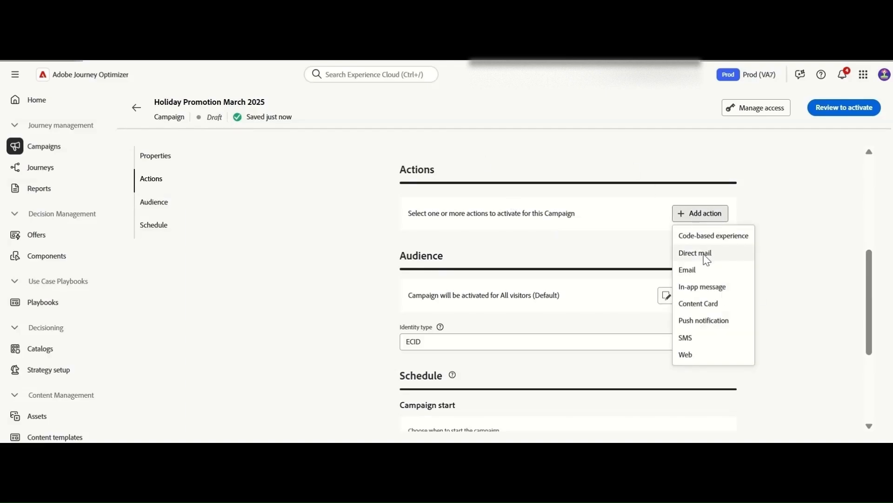
pyautogui.click(688, 270)
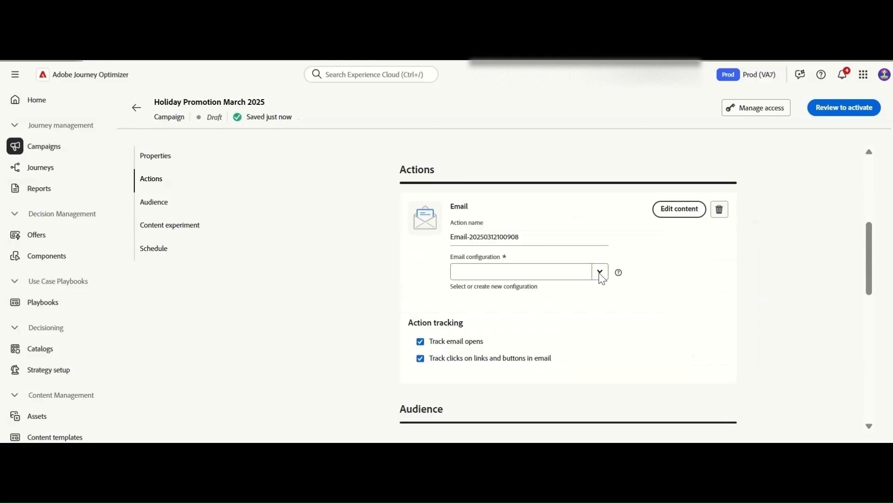
pyautogui.moveTo(530, 237); pyautogui.dragTo(419, 238)
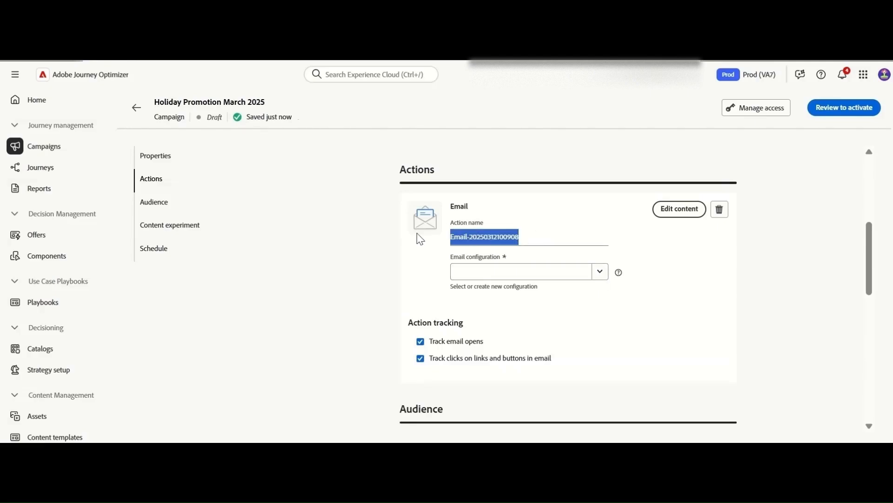
pyautogui.write('H')
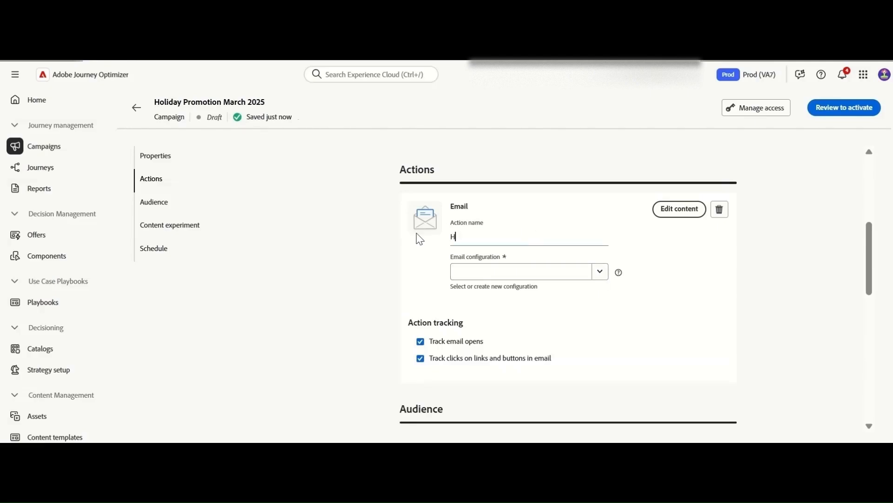
pyautogui.write('oliday promotion')
# Step: Assign the PromotionalEmail configuration to the email action and open its content for editing
pyautogui.click(604, 274)
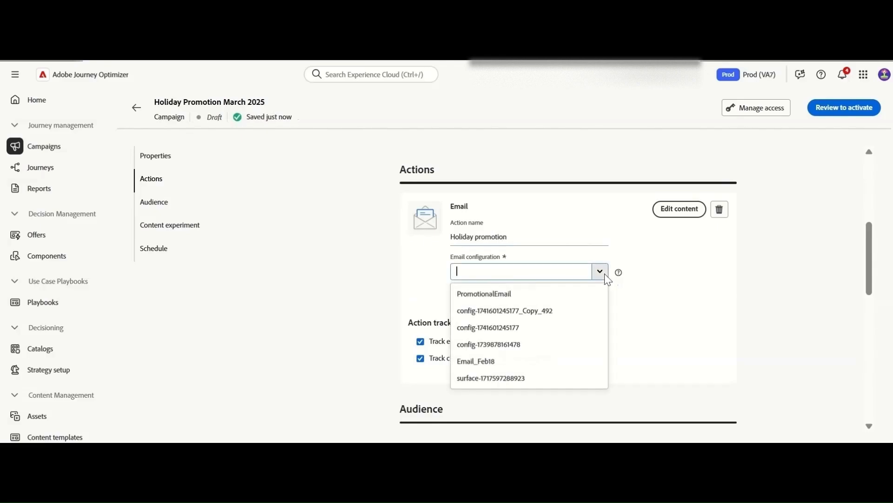
pyautogui.click(503, 273)
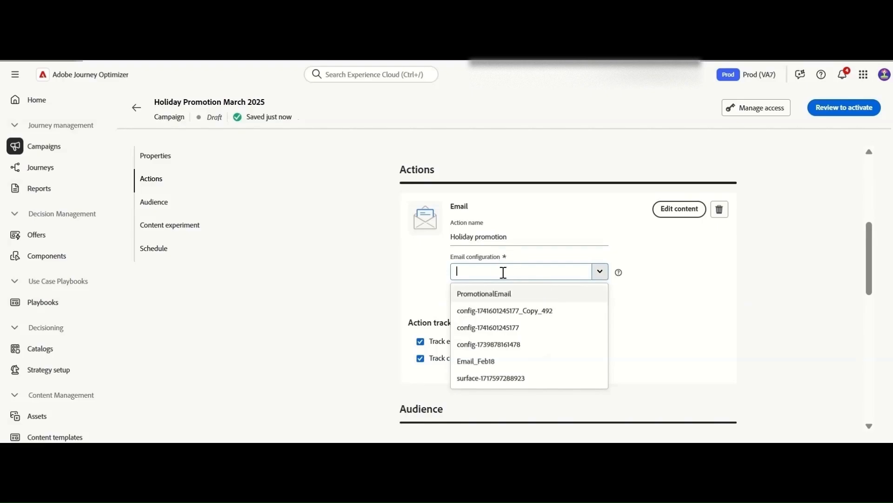
pyautogui.click(511, 303)
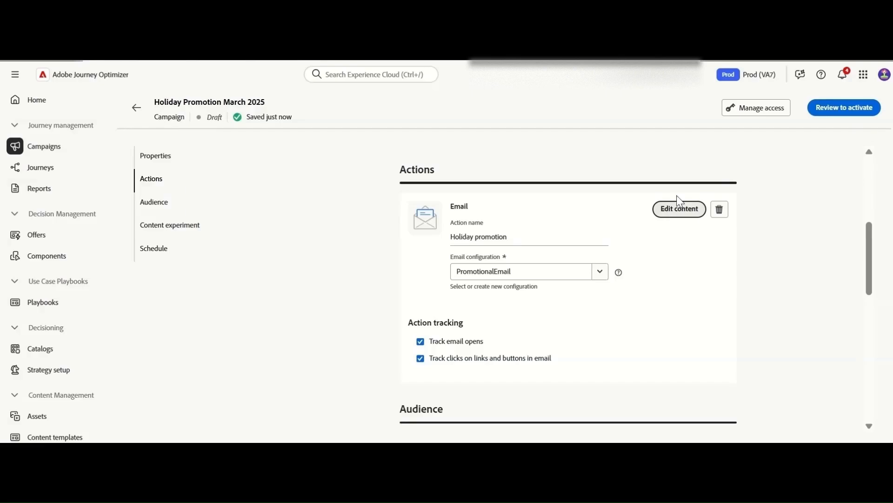
pyautogui.click(664, 215)
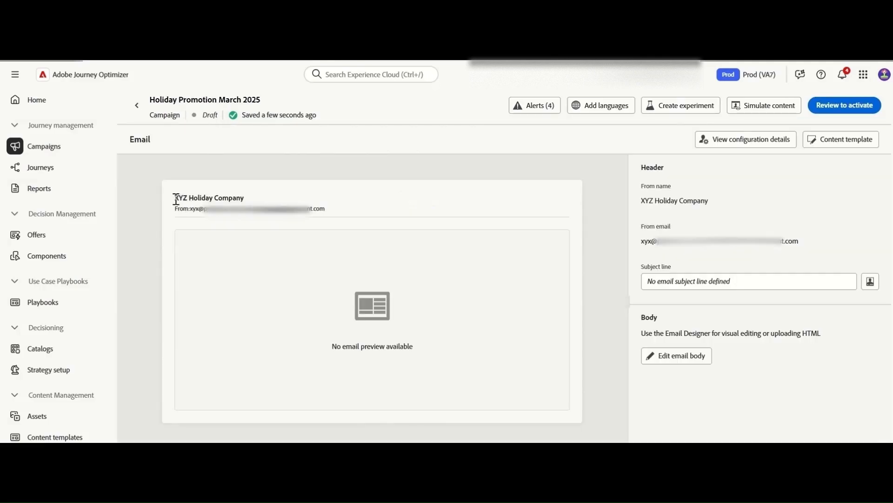
pyautogui.moveTo(175, 197); pyautogui.dragTo(245, 199)
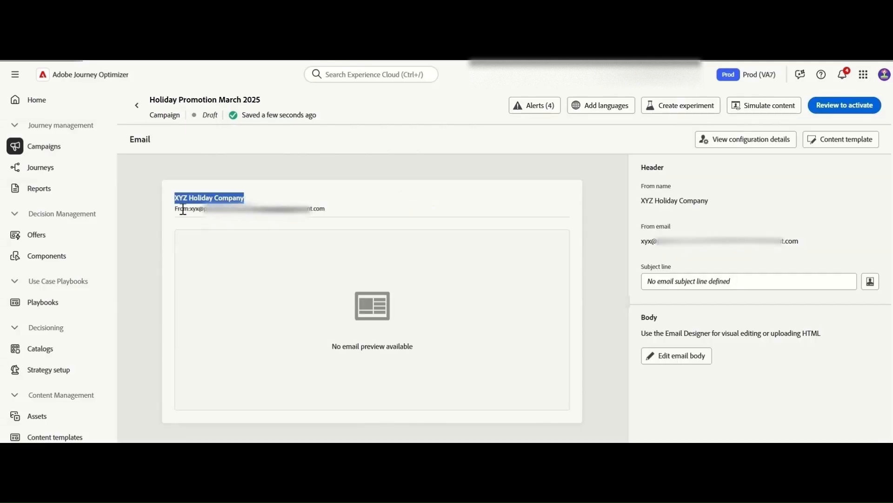
pyautogui.moveTo(178, 208); pyautogui.dragTo(328, 218)
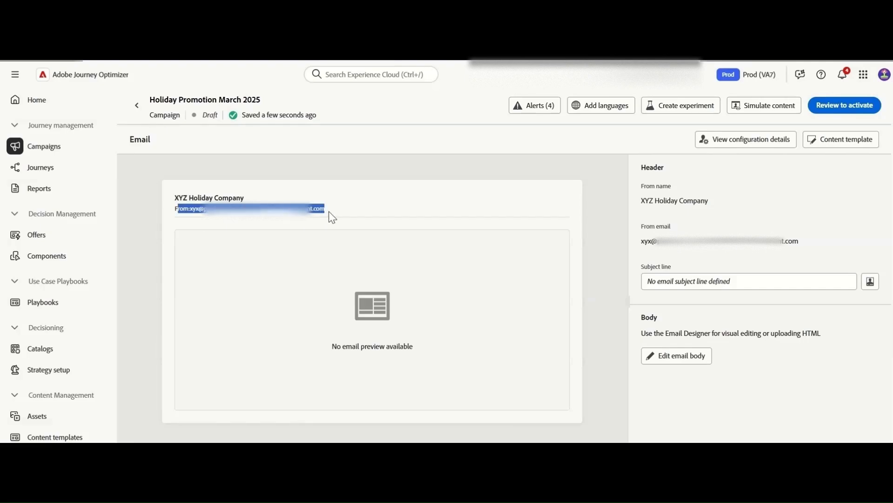
pyautogui.click(329, 217)
pyautogui.moveTo(427, 321)
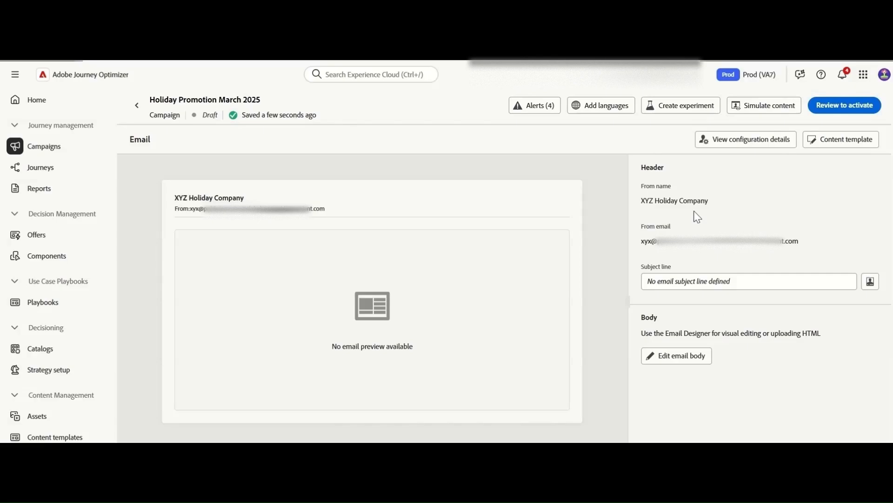
# Step: Set the email's subject line to "Celebrate 20% off with XYZ Holidays"
pyautogui.click(672, 287)
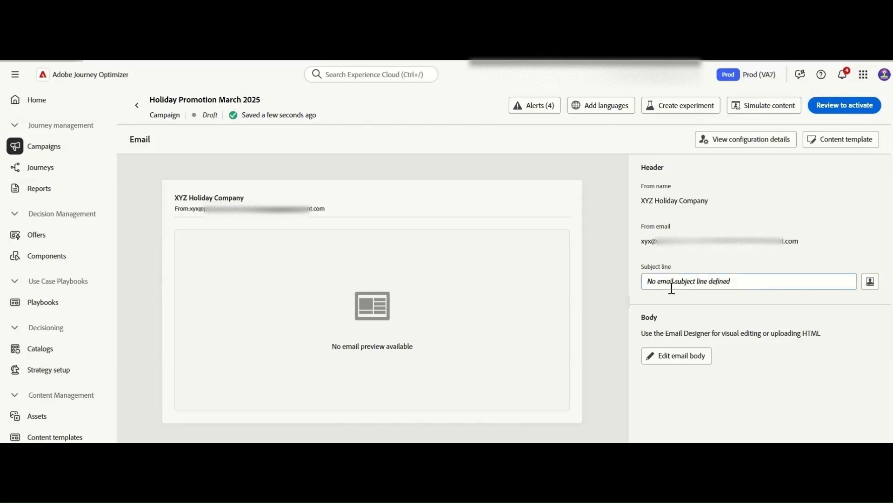
pyautogui.write('Celebrate 20% off with XYZ')
pyautogui.click(678, 281)
pyautogui.click(750, 289)
pyautogui.write('Holidayzs')
# Step: Browse the sample and saved templates for the email body and choose the Code your own option
pyautogui.click(665, 356)
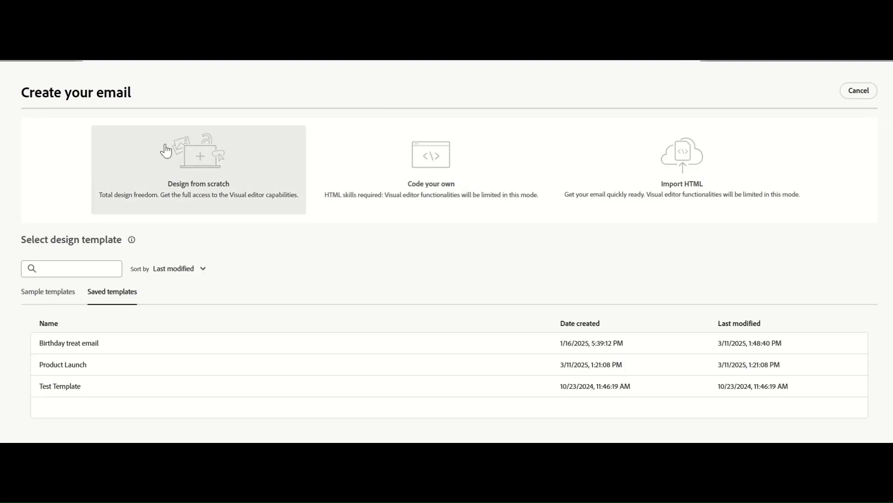
pyautogui.click(56, 292)
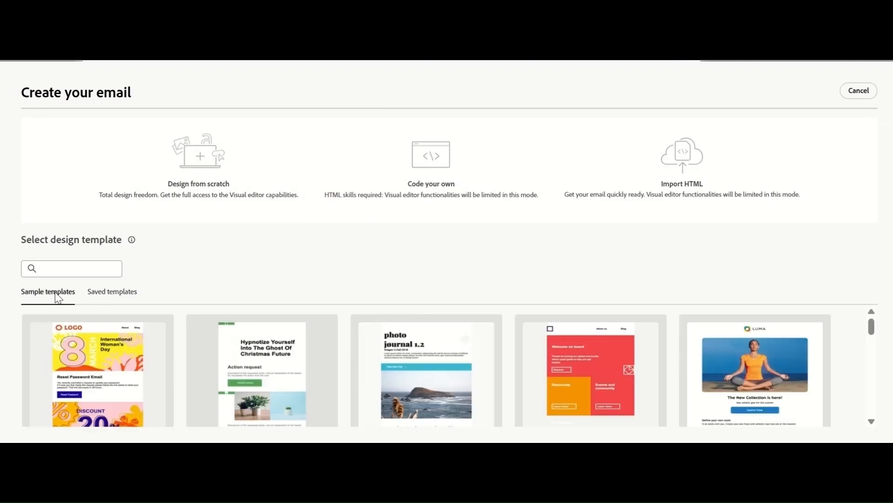
pyautogui.moveTo(869, 329); pyautogui.dragTo(883, 441)
pyautogui.scroll(3, 886, 428)
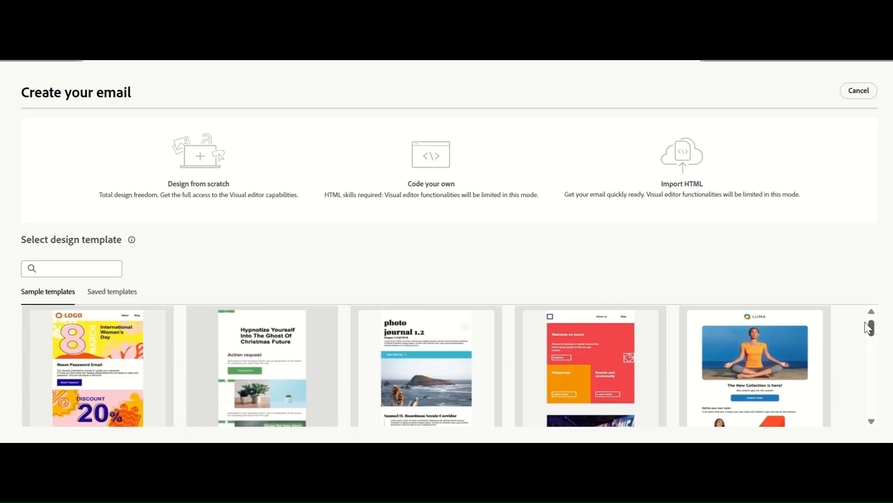
pyautogui.click(113, 300)
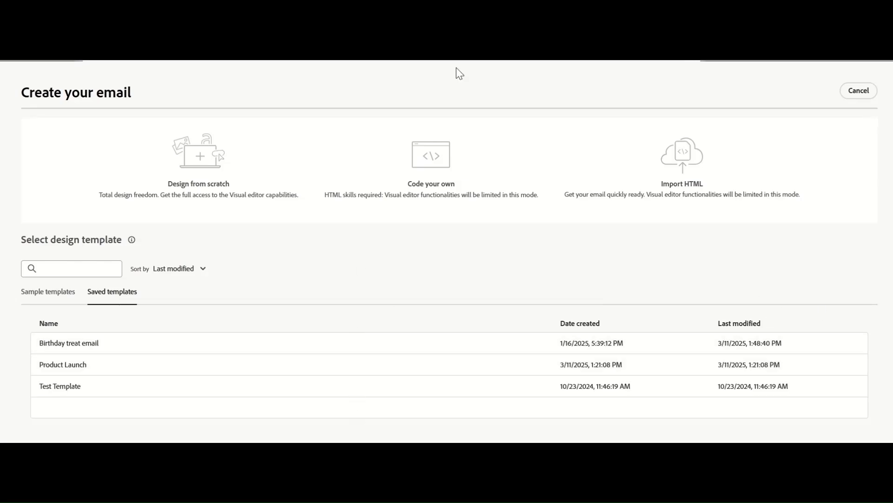
pyautogui.click(429, 165)
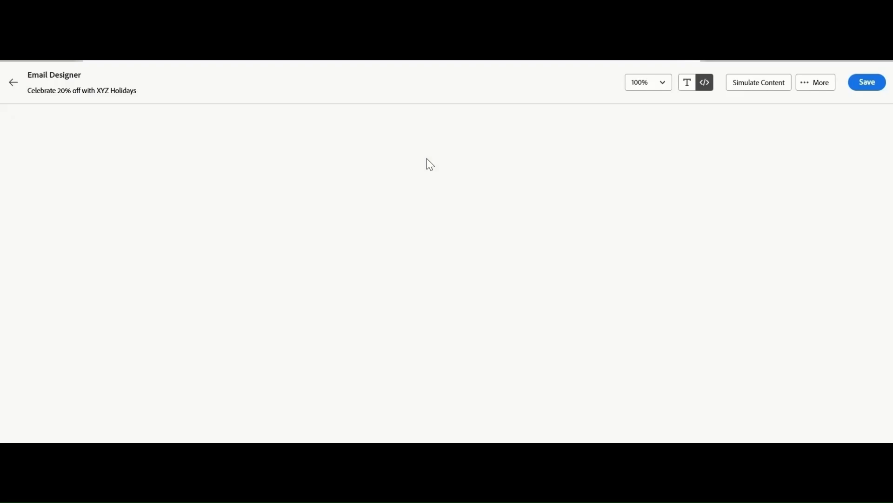
# Step: Replace all the default HTML with the copied XYZ Holiday Promotion email code and validate it
pyautogui.click(399, 179)
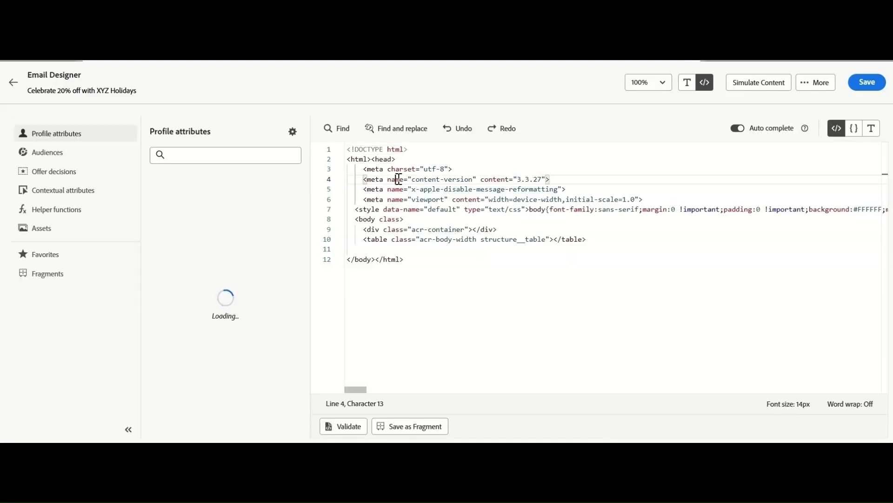
pyautogui.hotkey('ctrl', 'a')
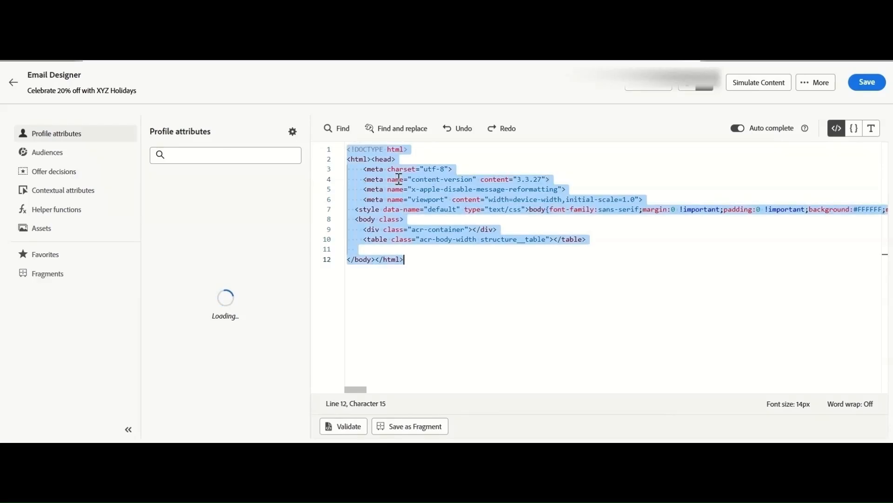
pyautogui.hotkey('ctrl', 'v')
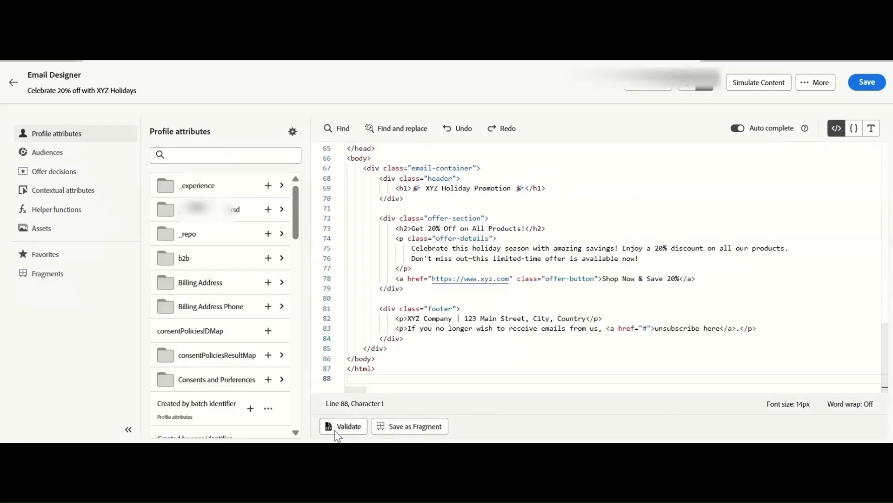
pyautogui.click(339, 428)
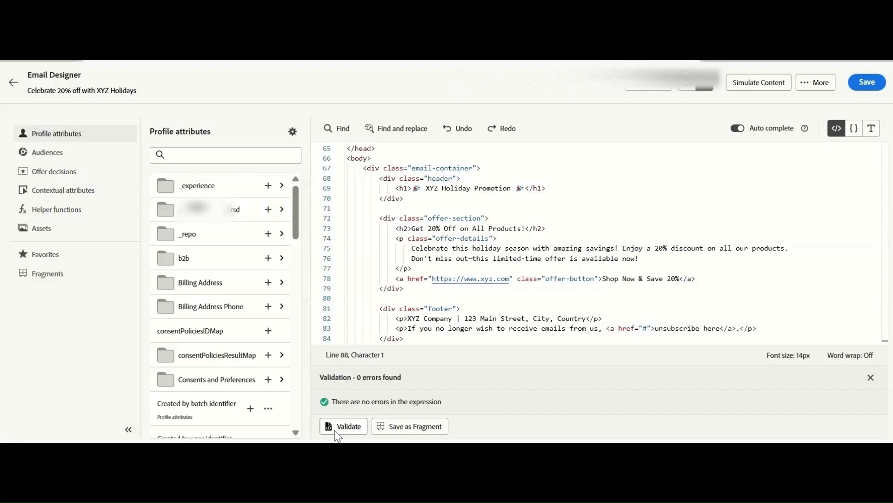
# Step: Add a "Hi" greeting line with the personname profile attribute above the "Celebrate this holiday season" text
pyautogui.click(283, 211)
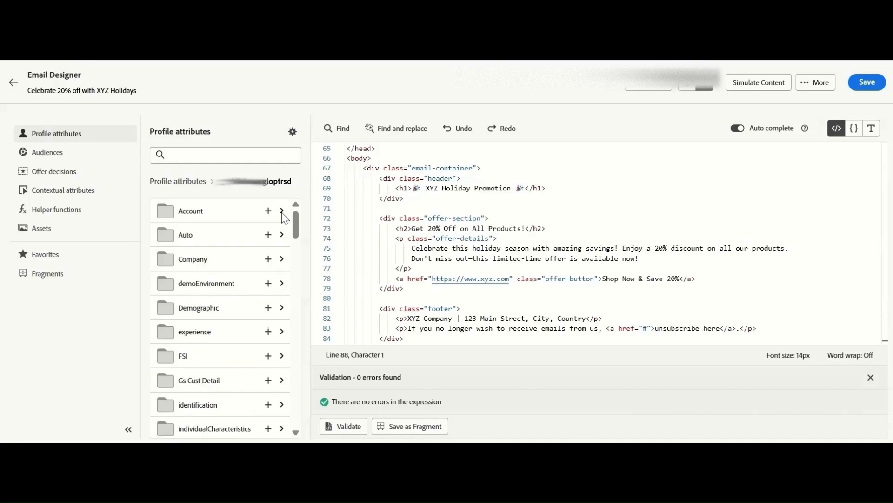
pyautogui.click(209, 154)
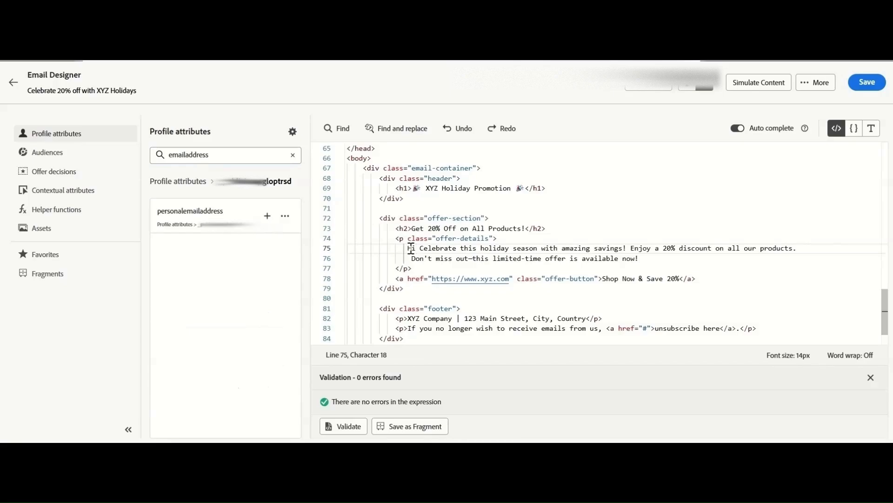
pyautogui.click(268, 216)
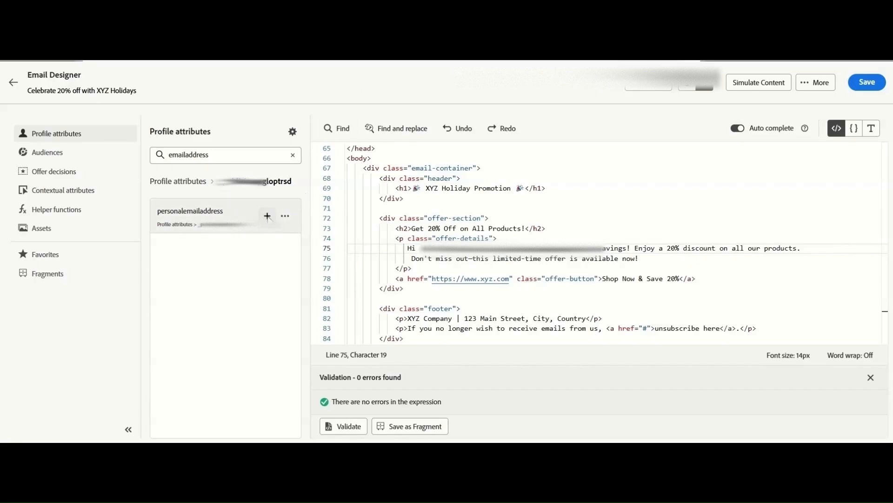
pyautogui.click(267, 217)
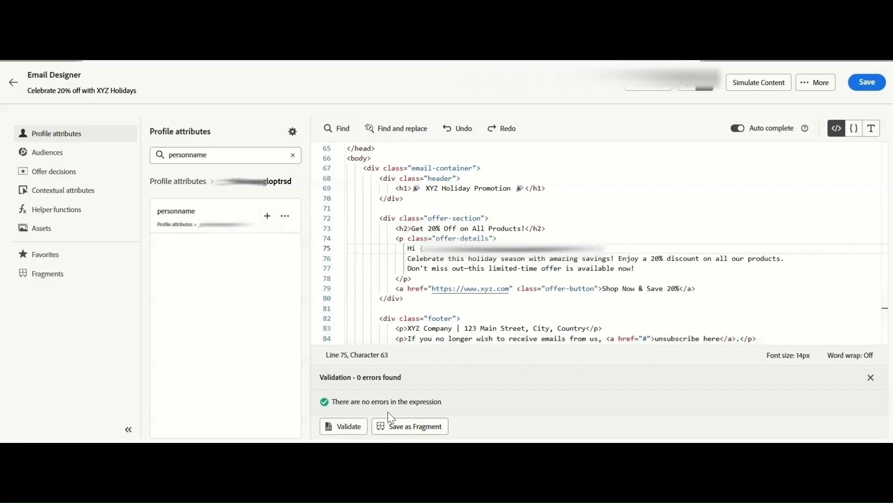
# Step: Validate the personalised email code and save the email
pyautogui.click(348, 427)
pyautogui.click(864, 84)
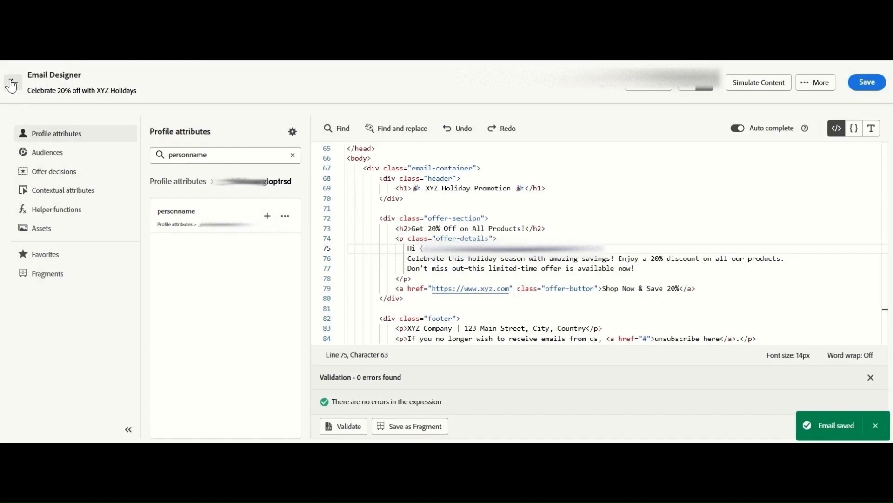
# Step: Close the Email Designer and save the changes to the email content
pyautogui.click(13, 83)
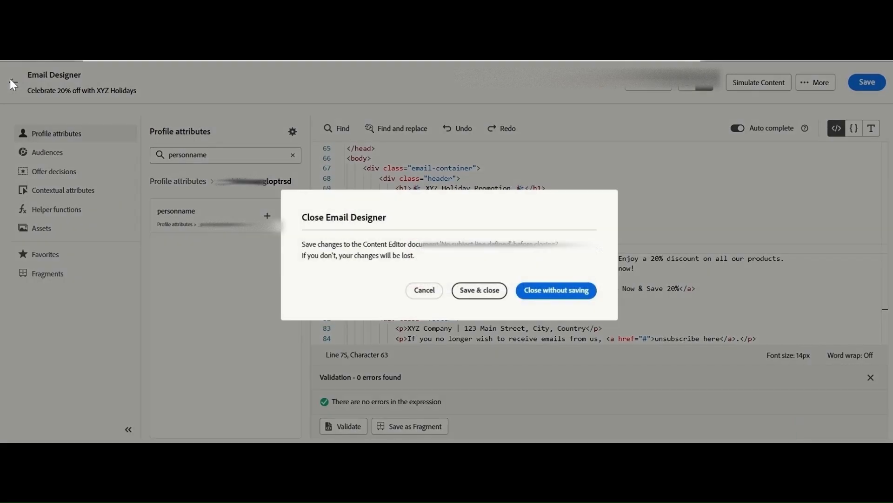
pyautogui.moveTo(344, 242); pyautogui.dragTo(568, 251)
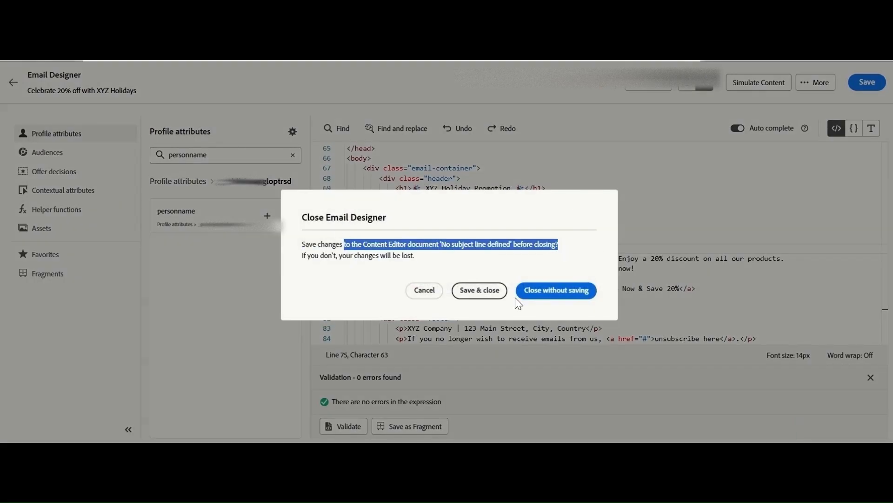
pyautogui.click(484, 293)
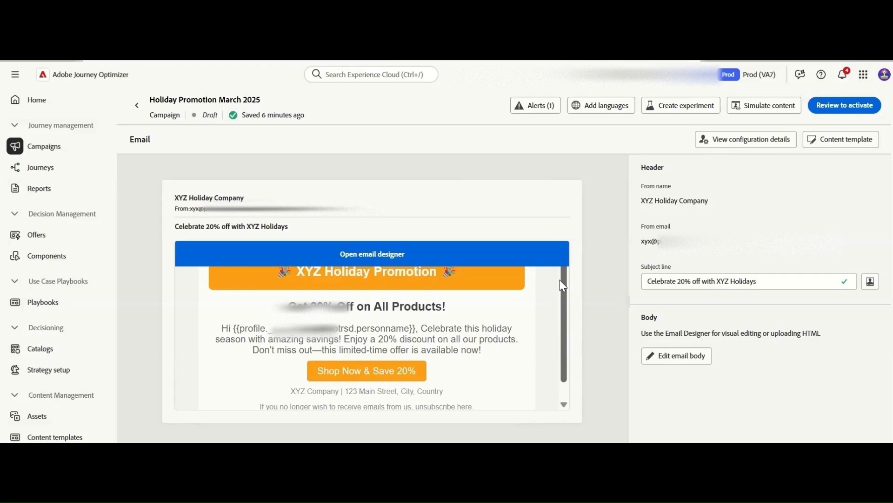
# Step: Check the rendered email preview and read the error and warning details in the campaign's alerts
pyautogui.moveTo(569, 347); pyautogui.dragTo(553, 252)
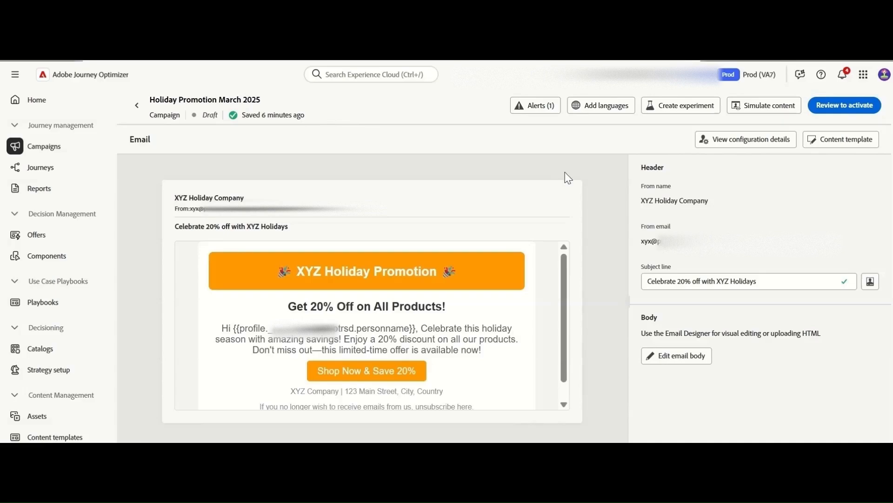
pyautogui.click(546, 110)
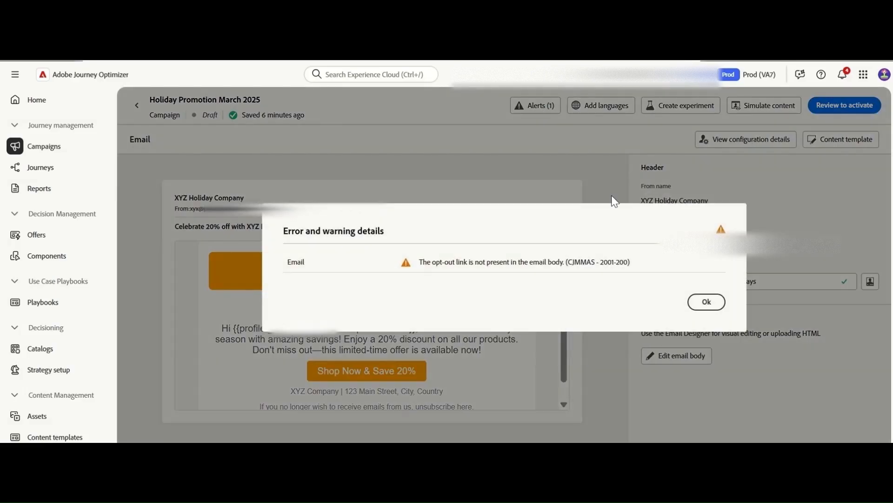
pyautogui.click(706, 302)
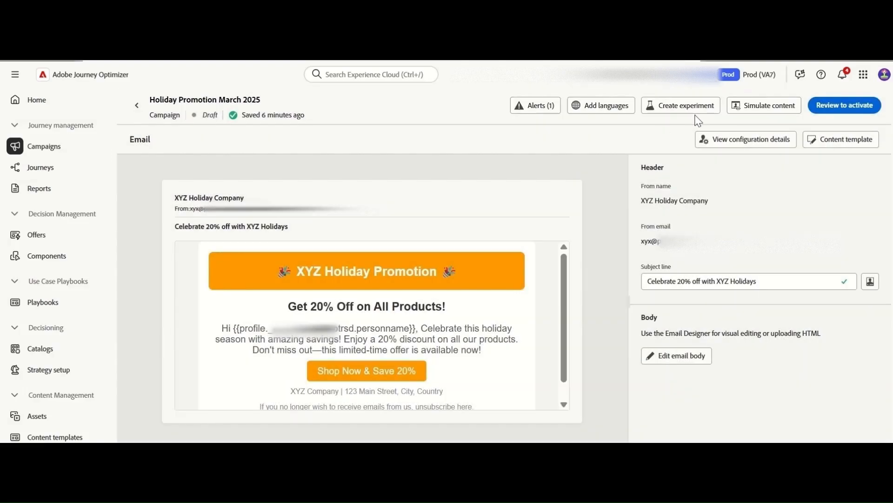
# Step: Examine the email channel configuration, including URL tracking parameters, delivery address, and reply-to name and email, and close it
pyautogui.click(731, 141)
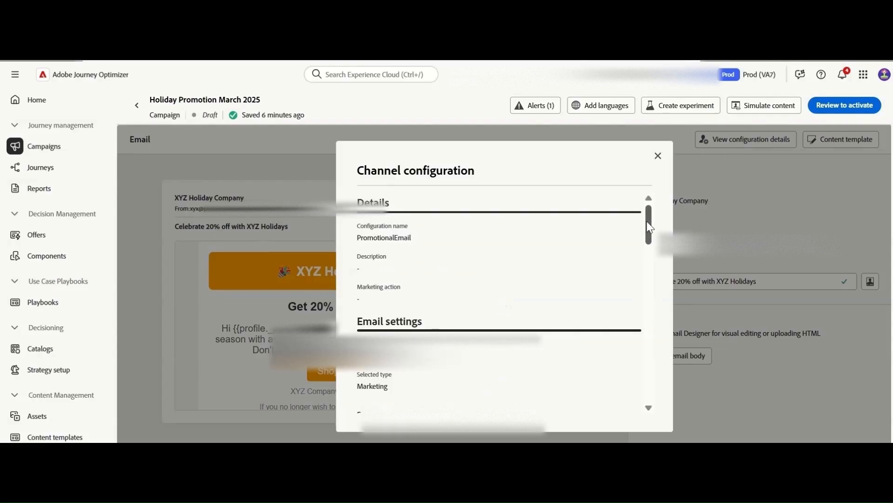
pyautogui.moveTo(650, 227); pyautogui.dragTo(649, 393)
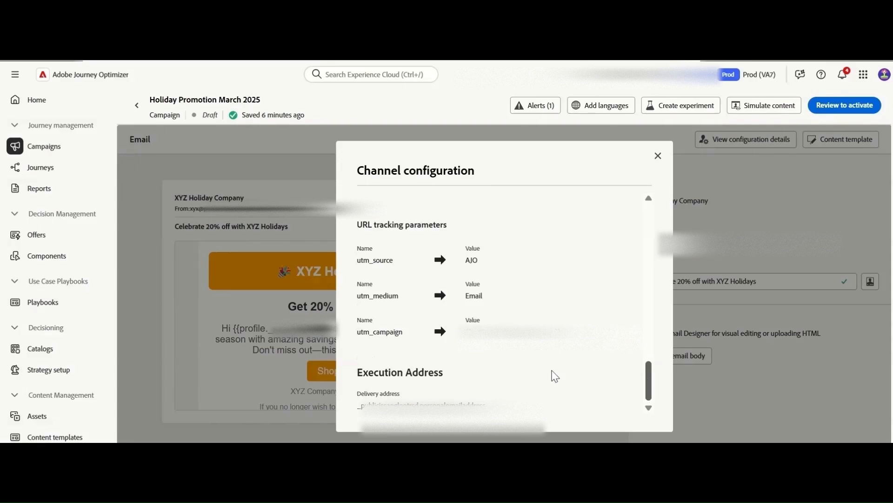
pyautogui.moveTo(358, 405); pyautogui.dragTo(486, 404)
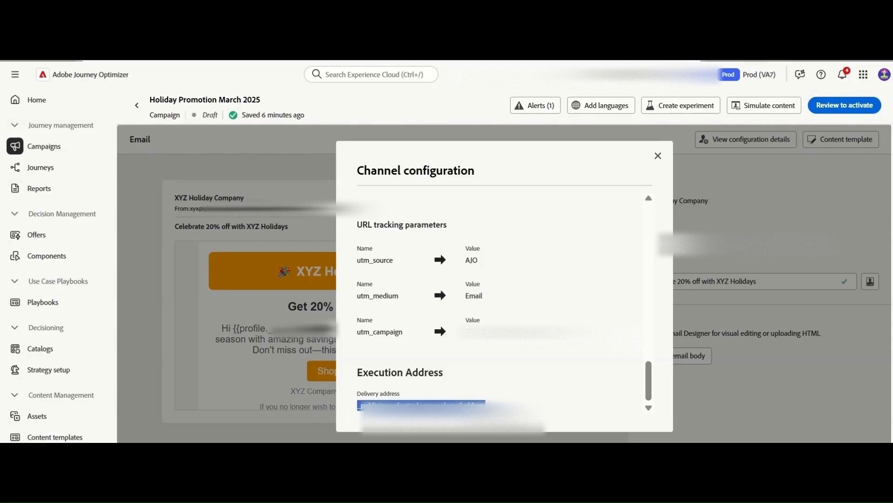
pyautogui.moveTo(647, 392); pyautogui.dragTo(650, 343)
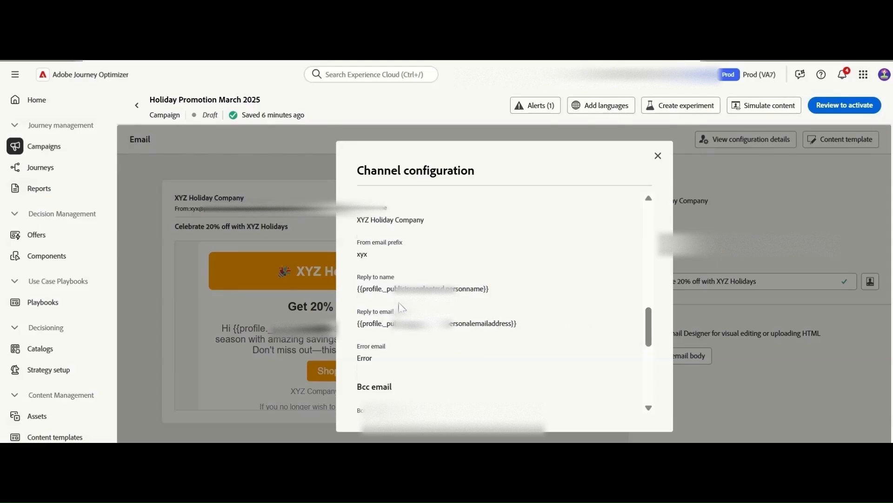
pyautogui.moveTo(358, 290); pyautogui.dragTo(495, 302)
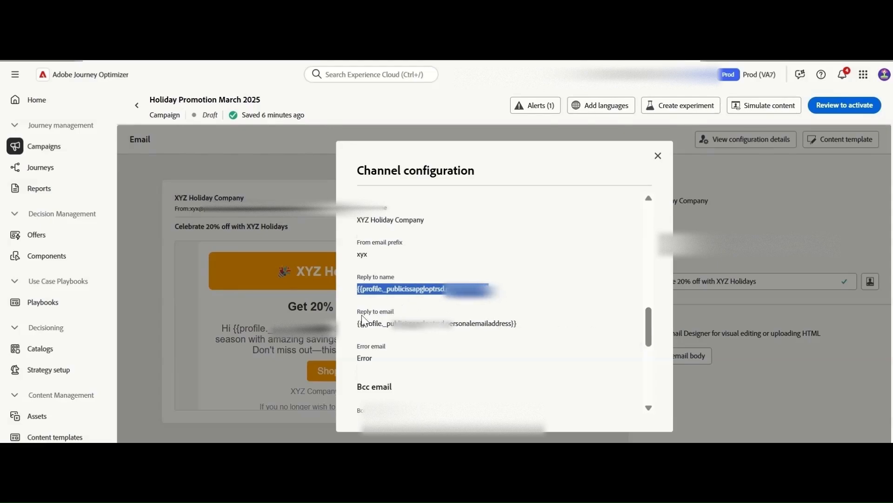
pyautogui.moveTo(357, 323); pyautogui.dragTo(531, 336)
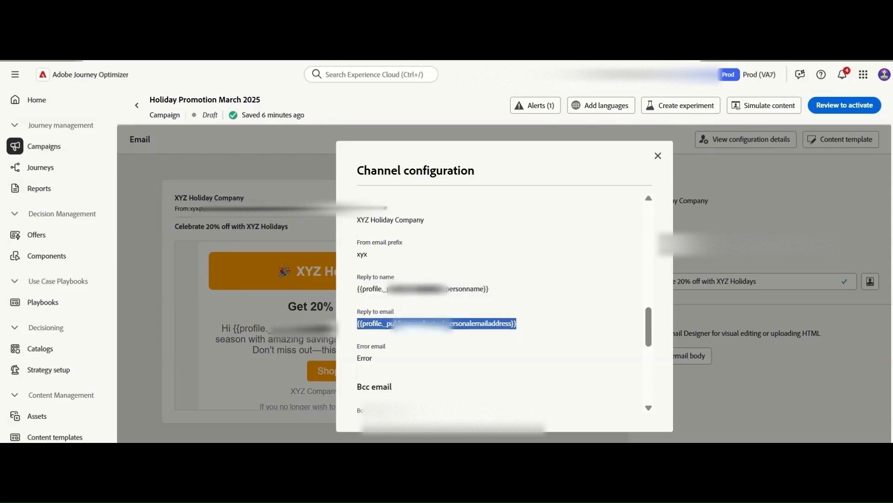
pyautogui.moveTo(649, 256); pyautogui.dragTo(646, 199)
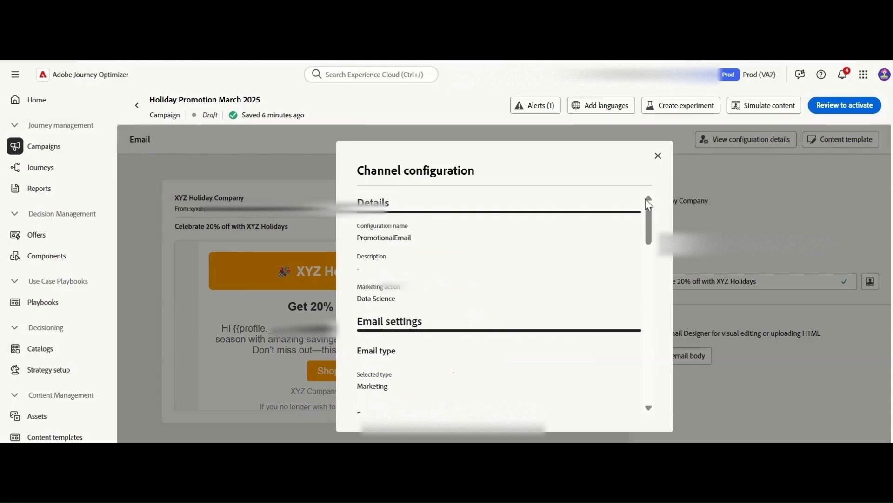
pyautogui.click(657, 155)
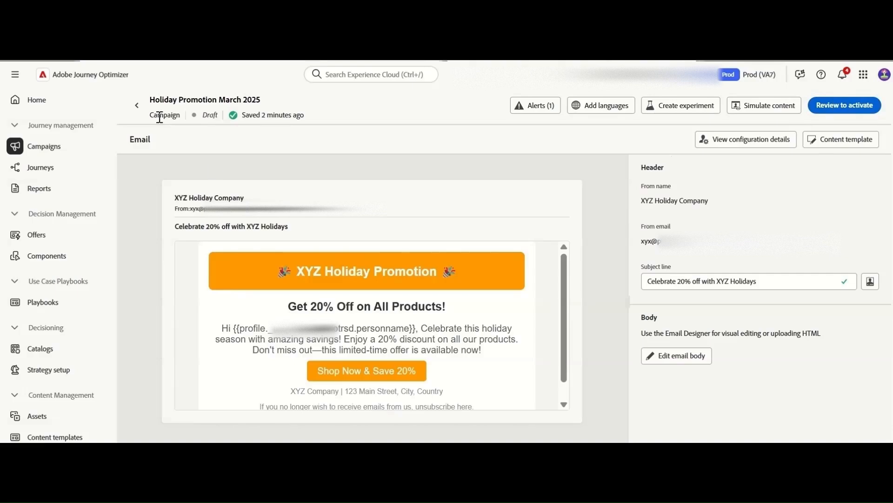
# Step: Return to the campaign settings and set AJO Campaign Email as the campaign's audience
pyautogui.click(136, 106)
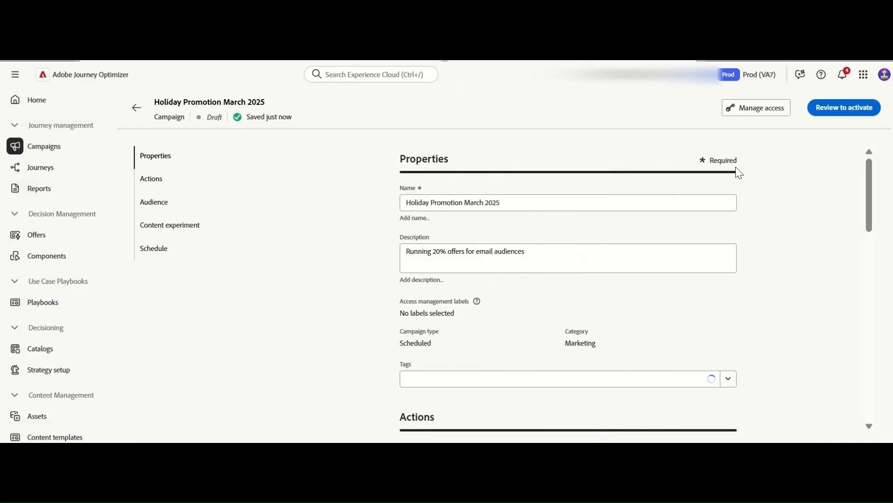
pyautogui.moveTo(870, 194); pyautogui.dragTo(881, 258)
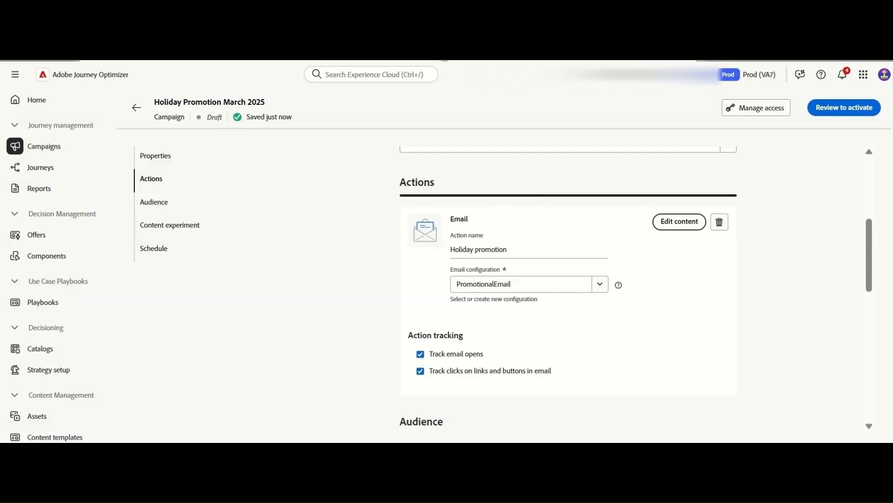
pyautogui.click(154, 201)
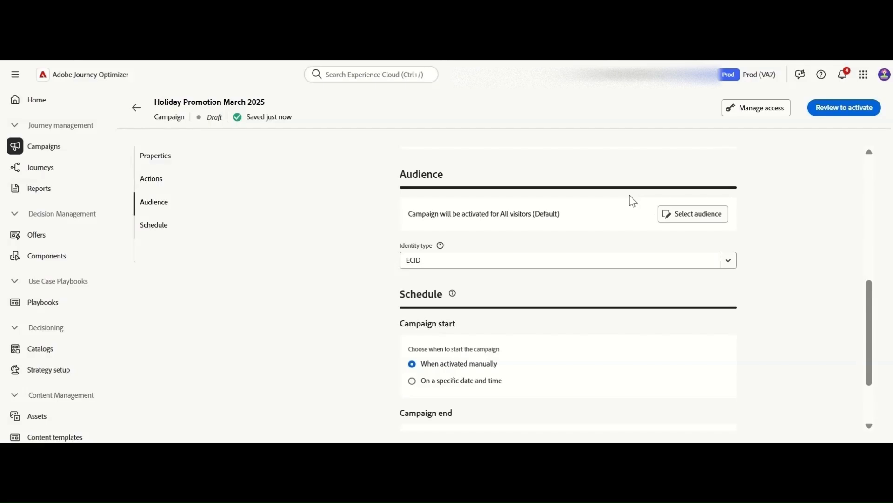
pyautogui.moveTo(417, 218); pyautogui.dragTo(560, 223)
pyautogui.click(707, 215)
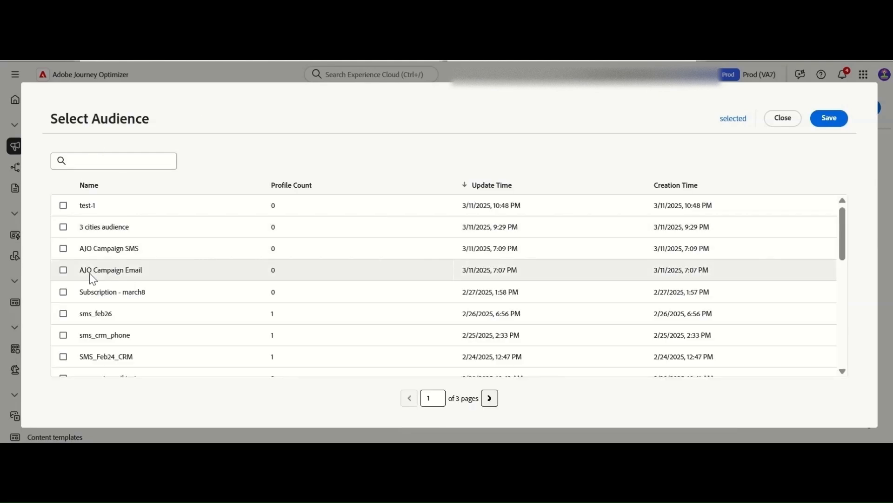
pyautogui.click(64, 271)
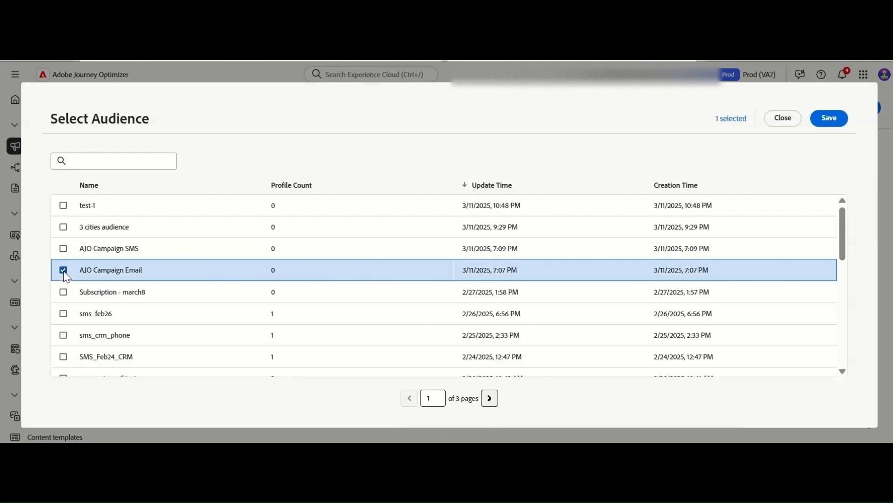
pyautogui.click(831, 119)
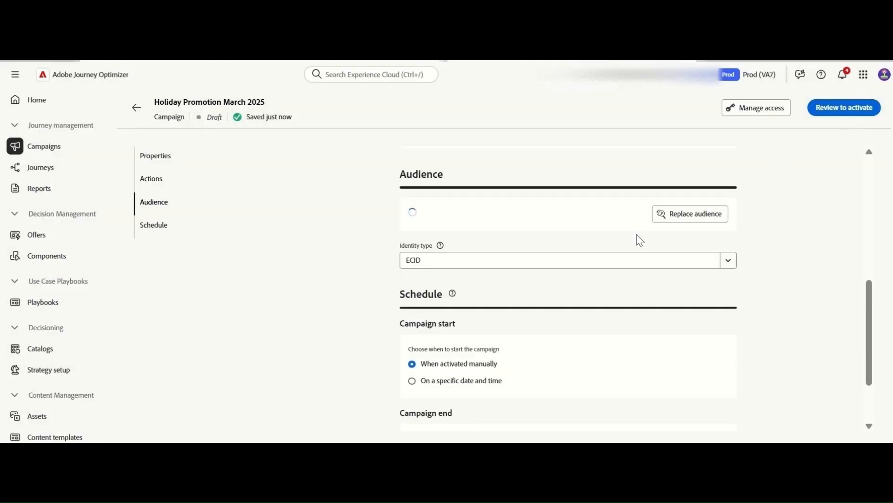
# Step: Set the audience's identity type to Email
pyautogui.click(730, 259)
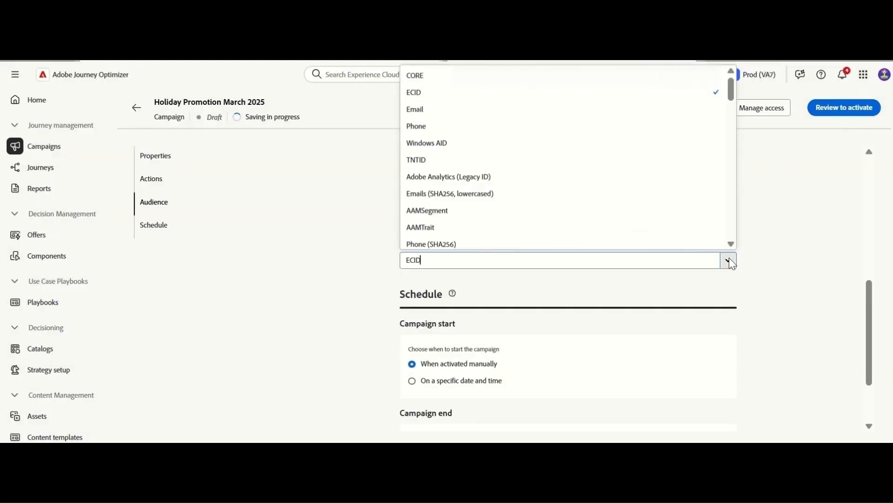
pyautogui.press('BackSpace')
pyautogui.press('BackSpace')
pyautogui.press('BackSpace')
pyautogui.press('BackSpace')
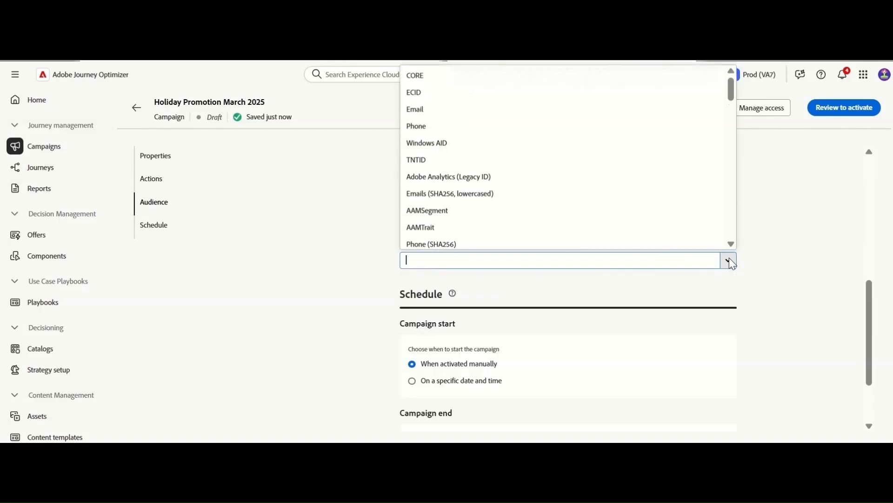
pyautogui.write('Email')
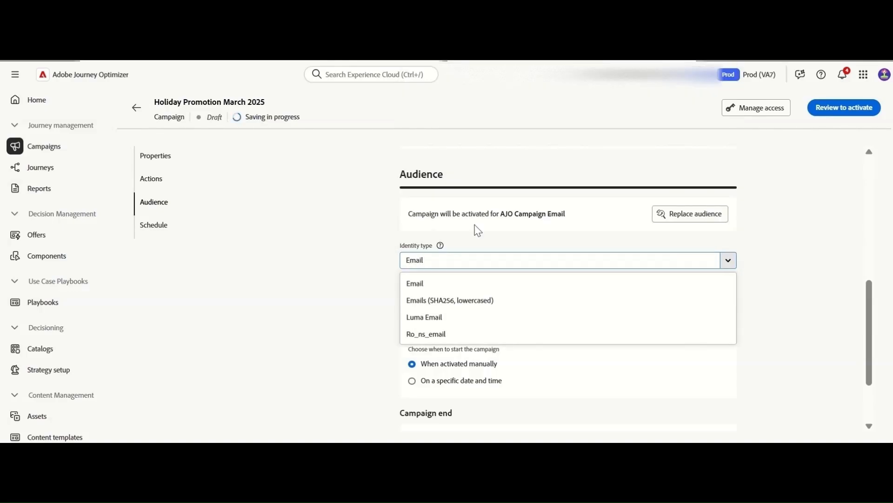
pyautogui.click(455, 282)
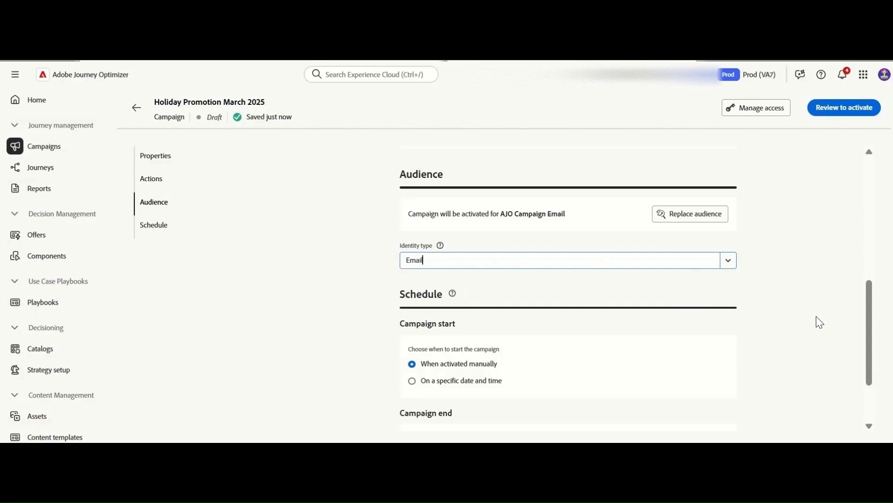
# Step: Try the specific date and time option for the campaign start, and restore the start to When activated manually
pyautogui.moveTo(866, 324); pyautogui.dragTo(873, 357)
pyautogui.doubleClick(423, 218)
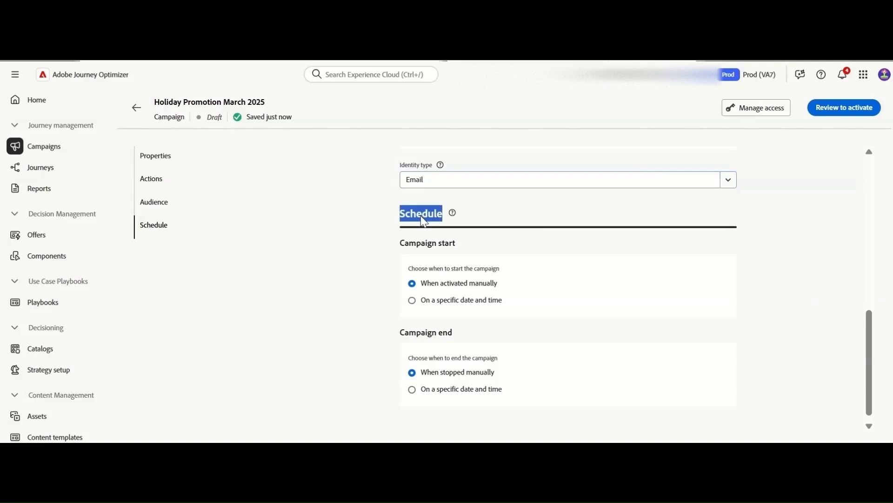
pyautogui.doubleClick(427, 243)
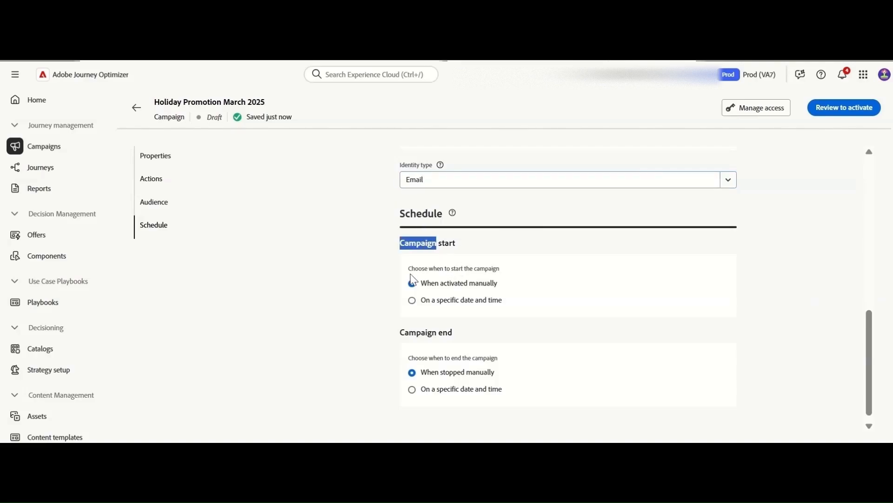
pyautogui.moveTo(411, 268); pyautogui.dragTo(502, 282)
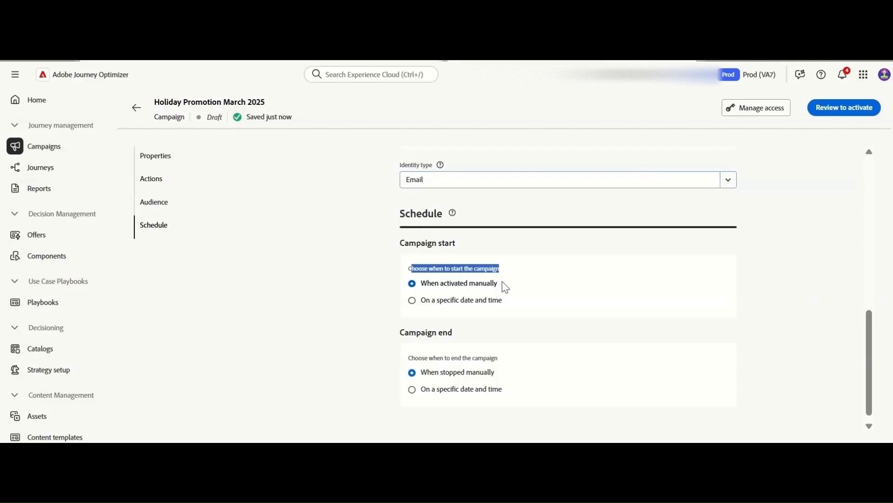
pyautogui.click(458, 320)
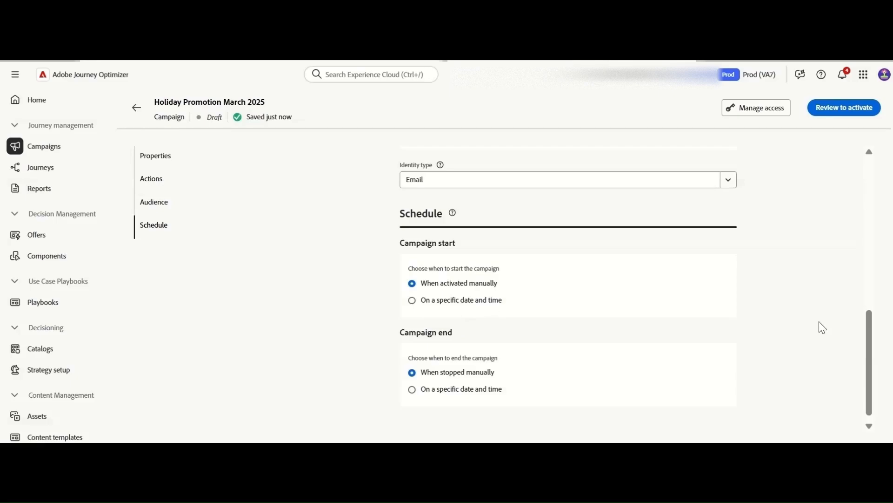
pyautogui.click(455, 302)
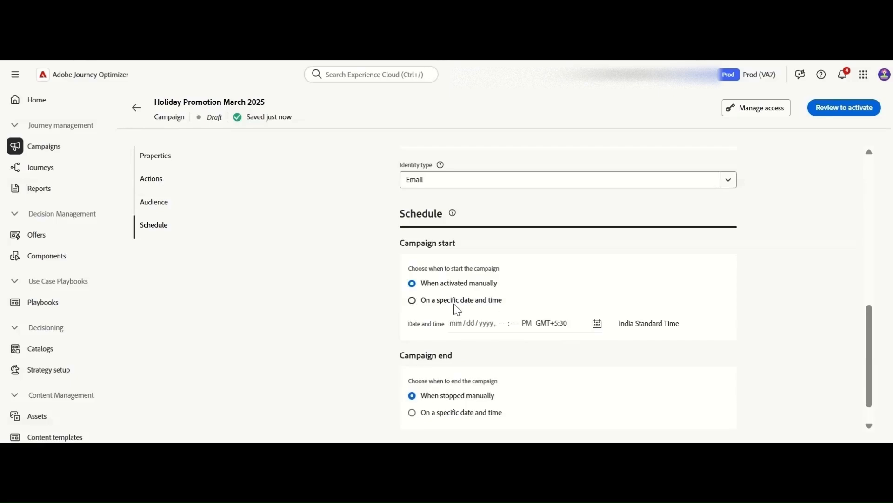
pyautogui.click(423, 284)
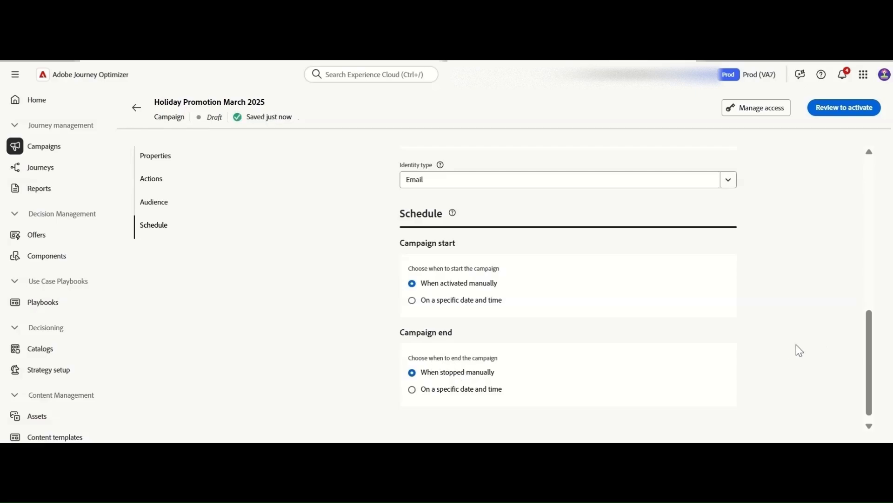
# Step: Examine the campaign end rule and the available email frequency options under the action triggers
pyautogui.scroll(-1, 868, 355)
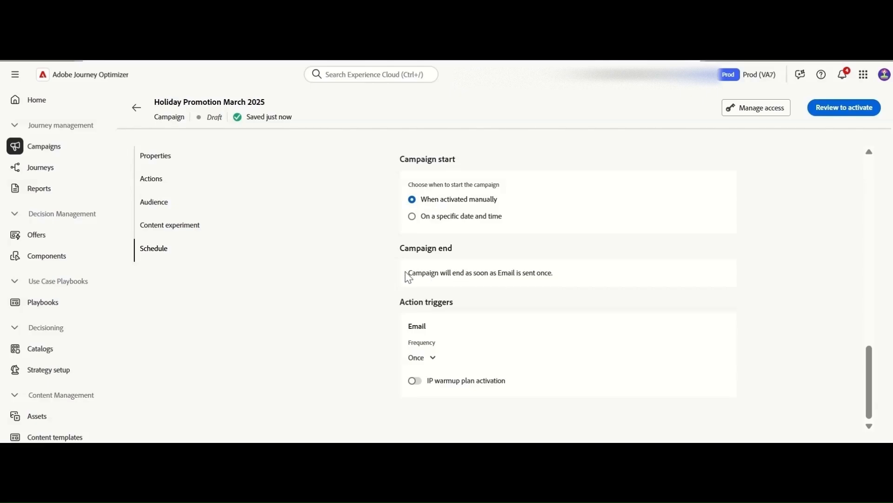
pyautogui.moveTo(407, 277); pyautogui.dragTo(544, 277)
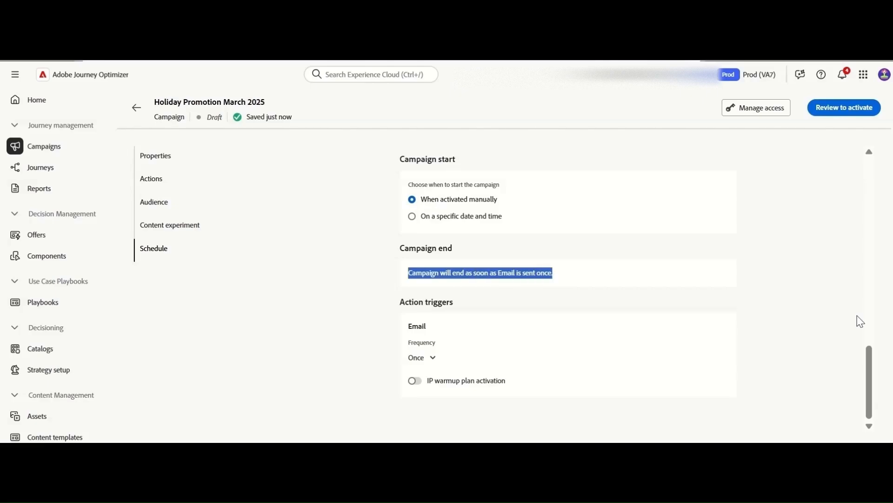
pyautogui.click(566, 332)
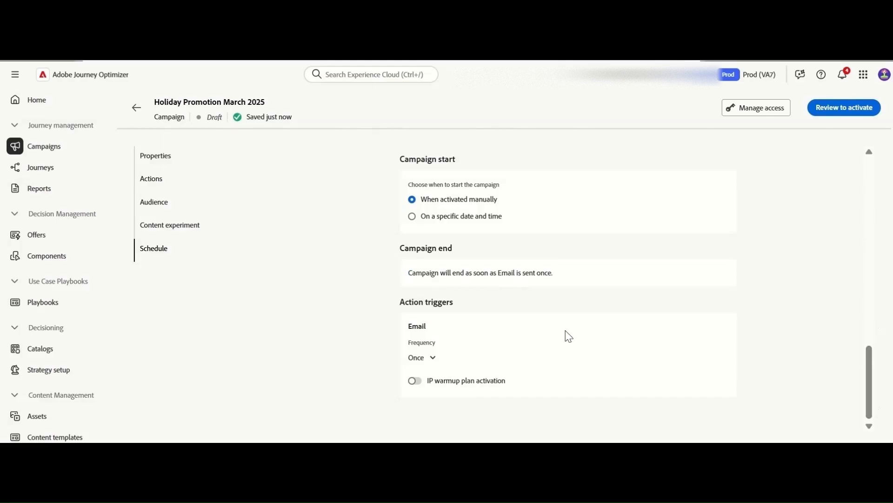
pyautogui.click(430, 357)
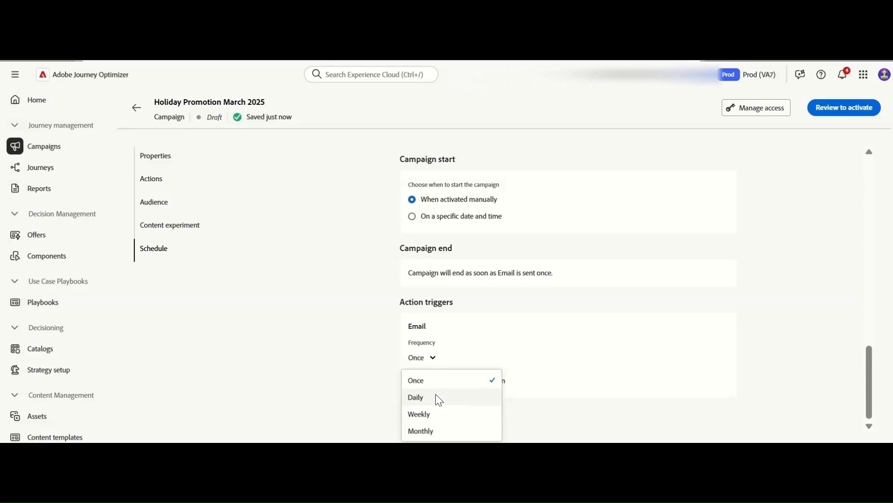
pyautogui.click(584, 362)
# Step: Open the Holiday Promotion March 2025 campaign's activation review and activate the campaign
pyautogui.moveTo(873, 389); pyautogui.dragTo(873, 168)
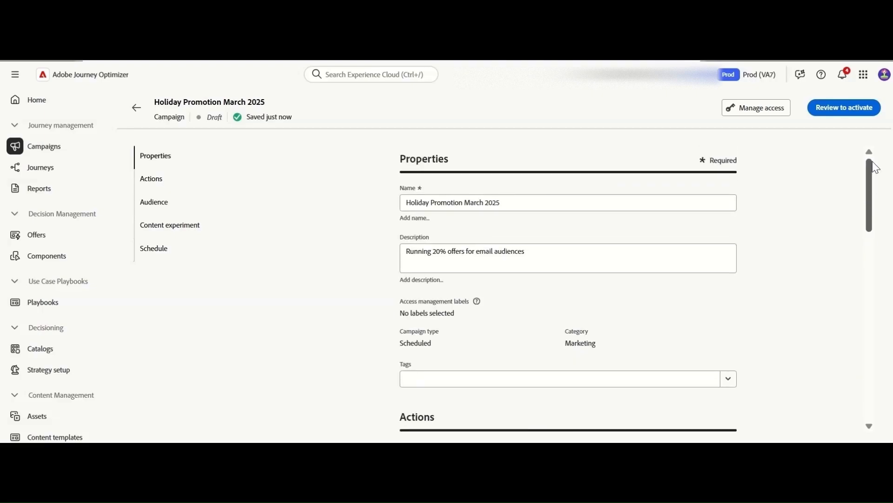
pyautogui.click(843, 109)
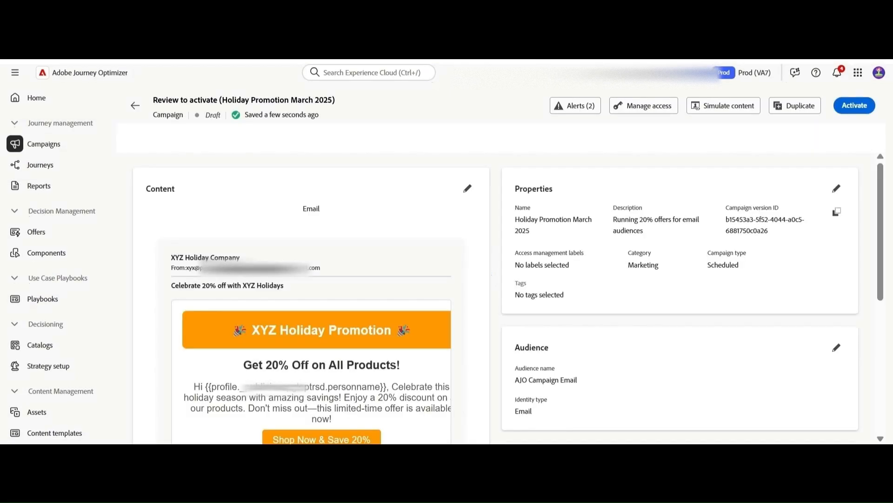
pyautogui.click(854, 105)
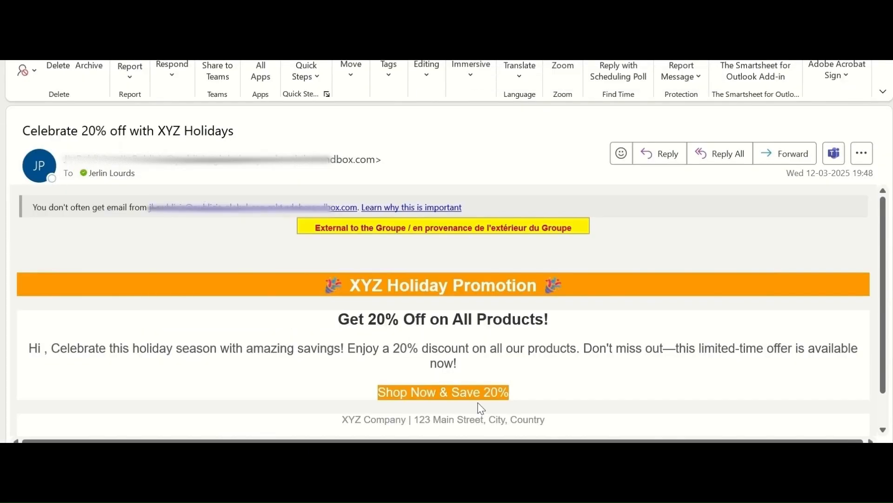
# Step: Switch to Outlook and look over the received XYZ Holiday Promotion email down to its footer
pyautogui.scroll(-1, 888, 347)
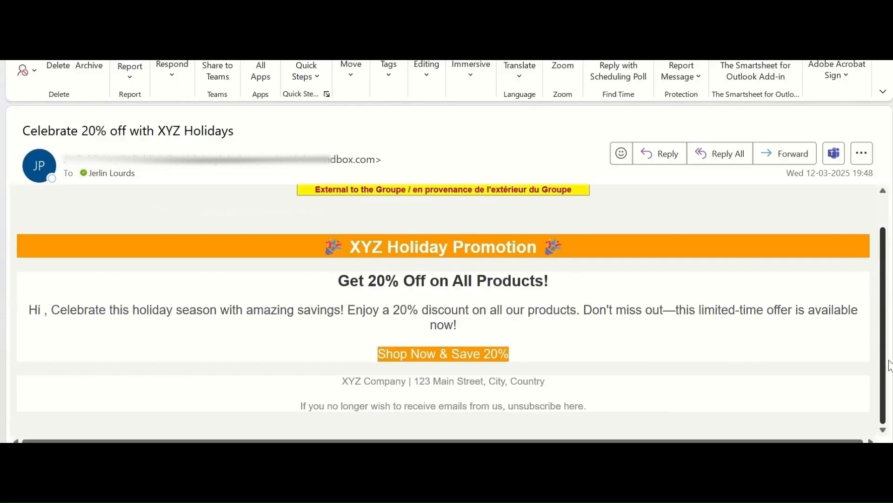
pyautogui.scroll(1, 889, 368)
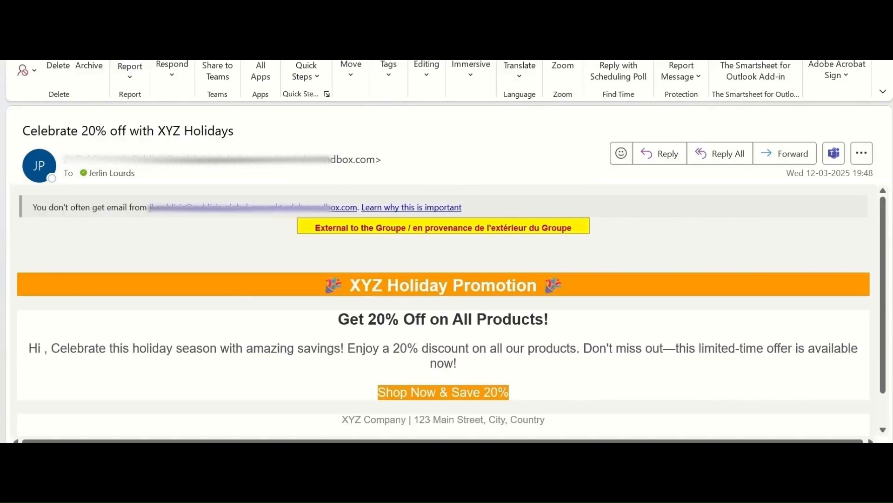